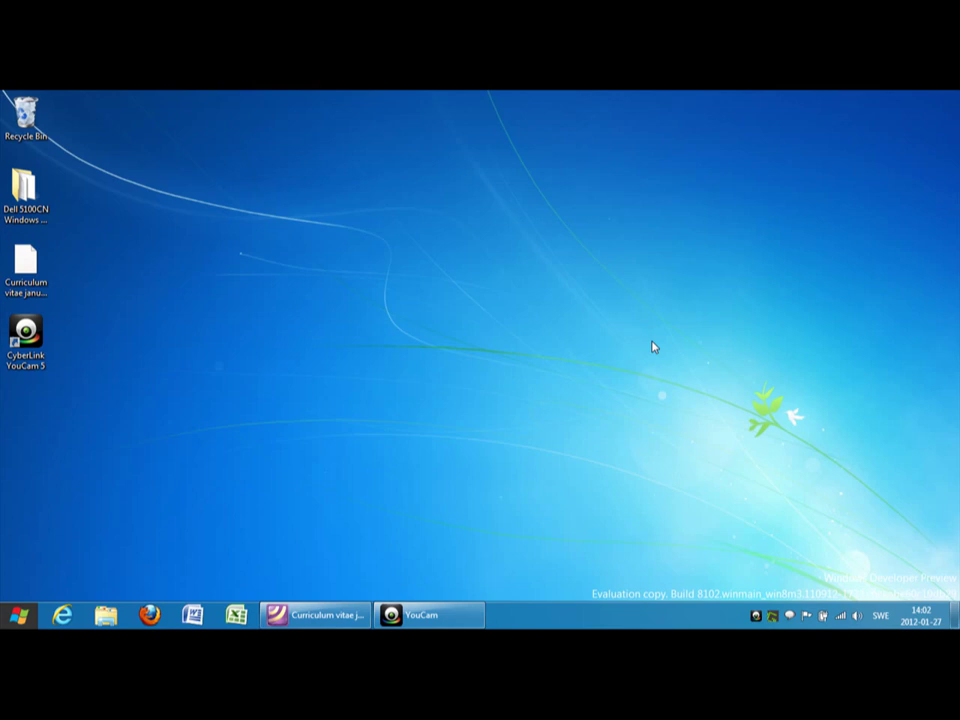
Open the full desktop Control Panel through the More settings entry of the Start screen's Control Panel.
left_click(8, 614)
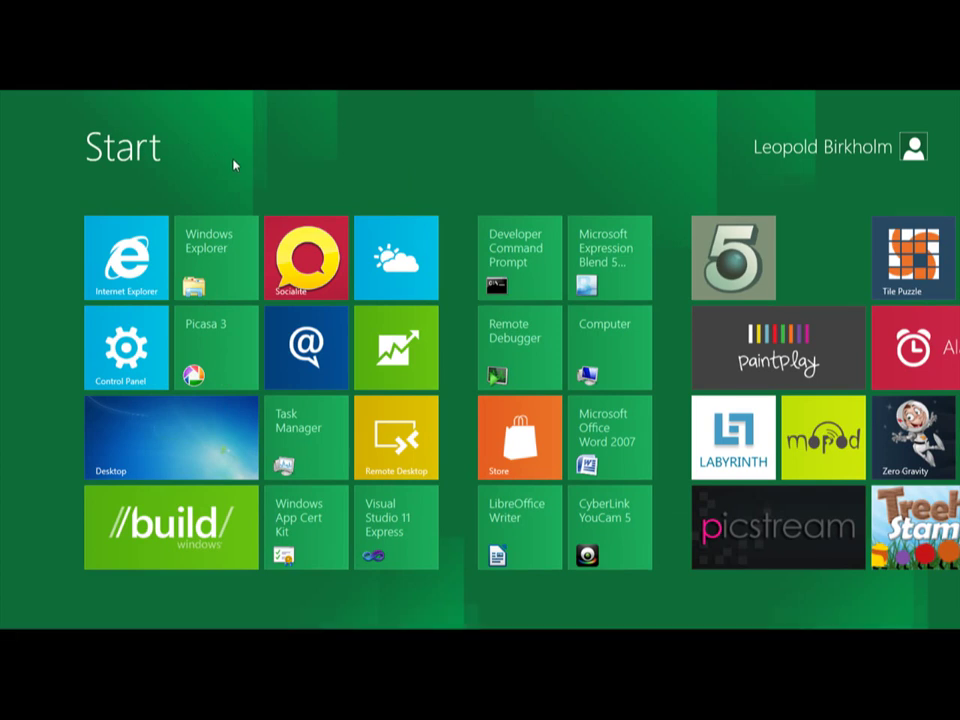
left_click(133, 360)
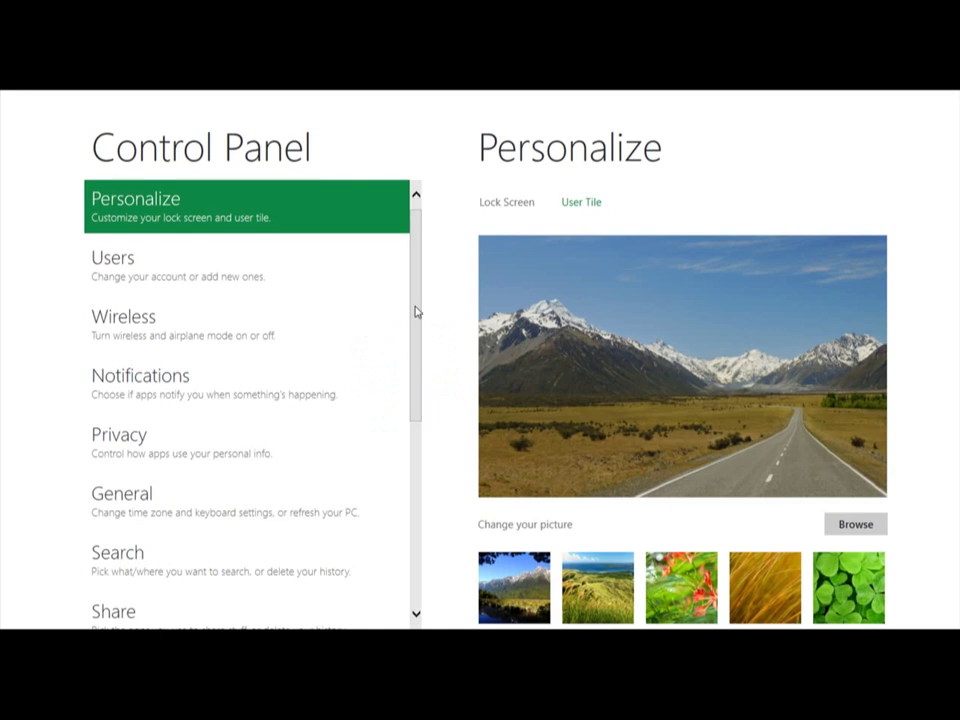
left_click_drag(407, 326, 388, 510)
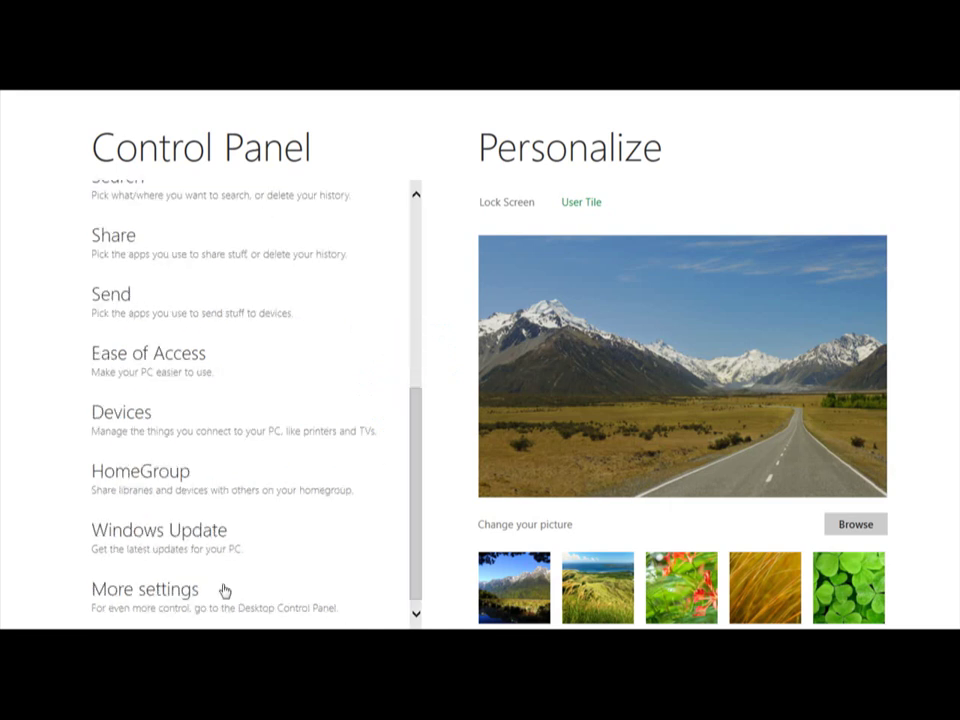
left_click(147, 594)
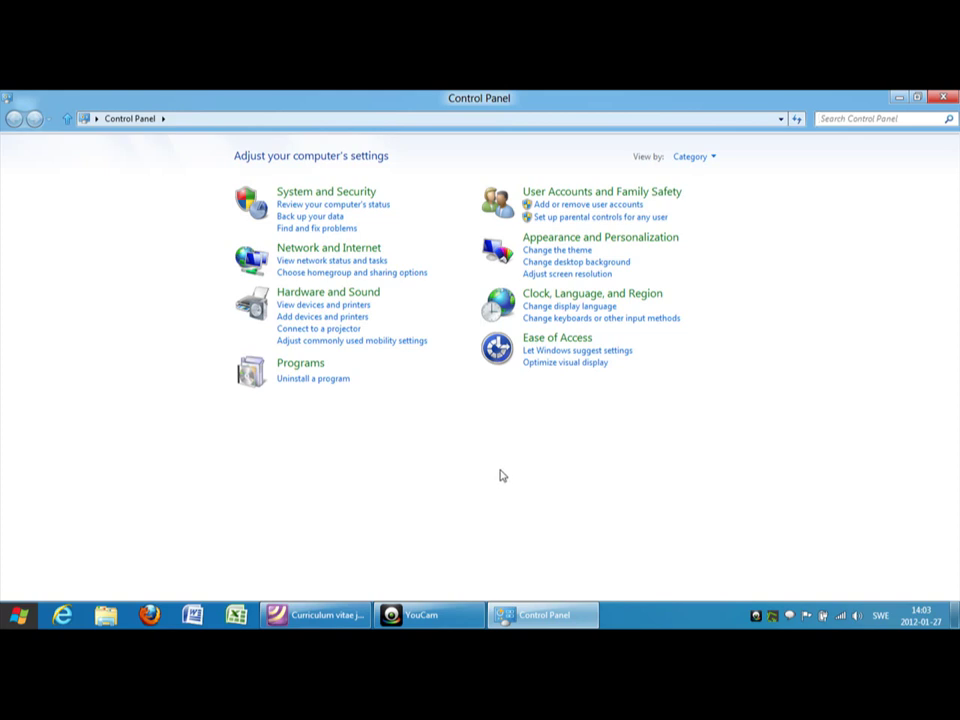
Start the advanced printer setup from Hardware and Sound and minimize the Hardware and Sound window.
left_click(373, 292)
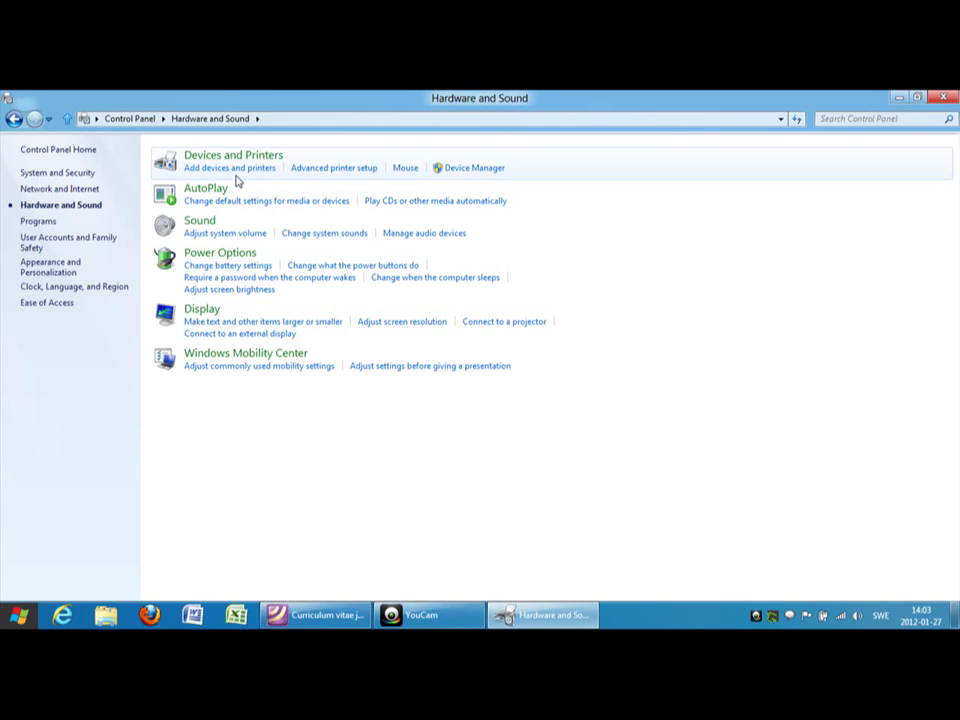
left_click(355, 177)
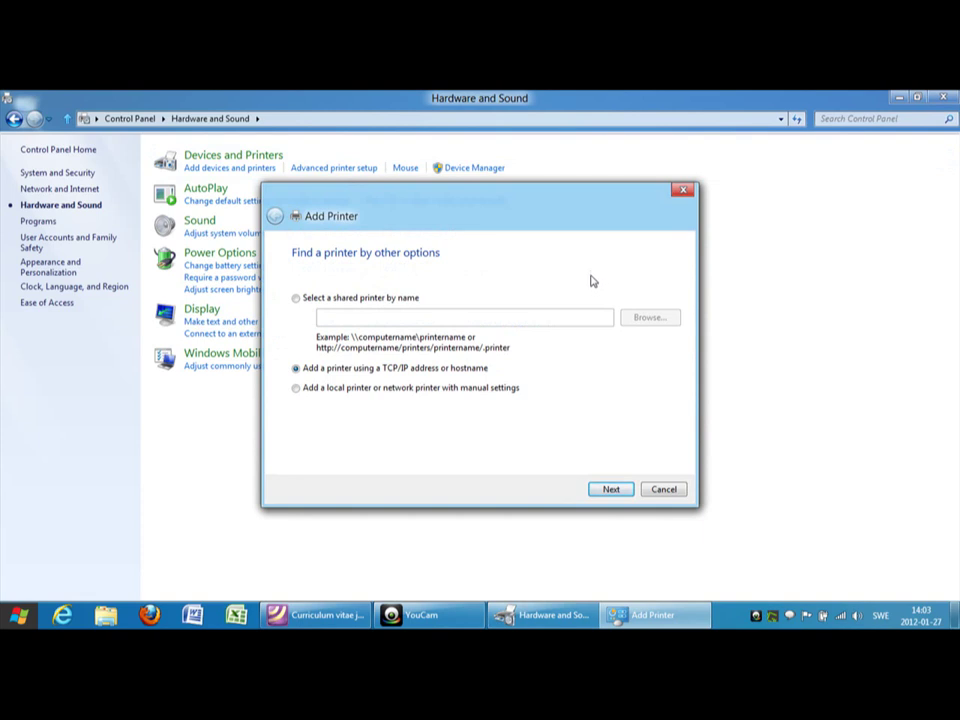
left_click(899, 99)
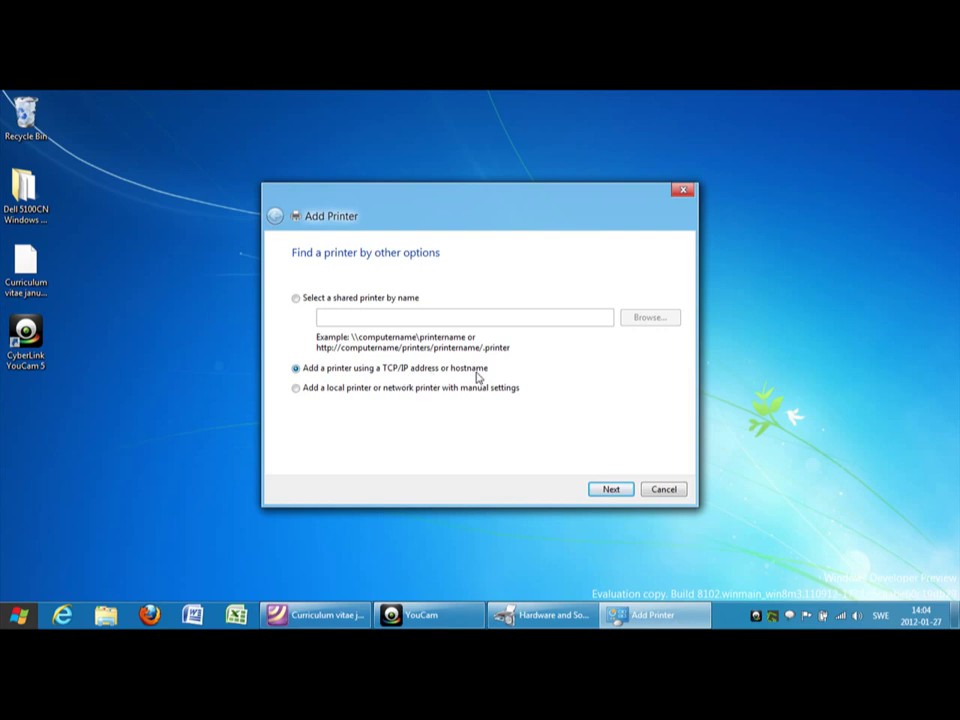
Add the printer by TCP/IP address, with device type TCP/IP Device and IP address 192.168.1.100.
left_click(612, 490)
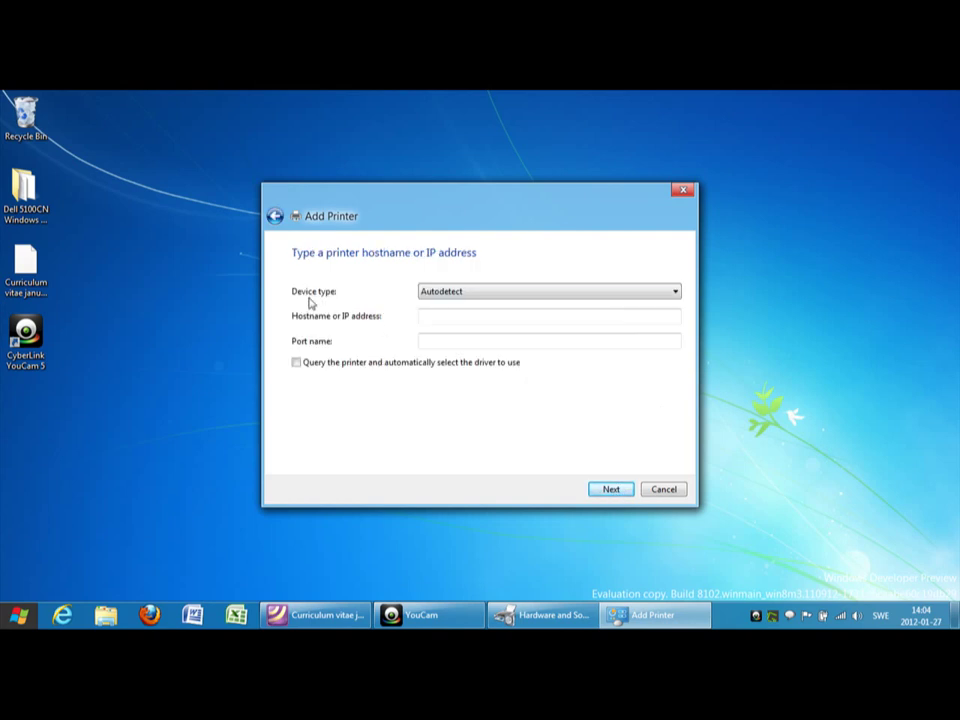
left_click(675, 293)
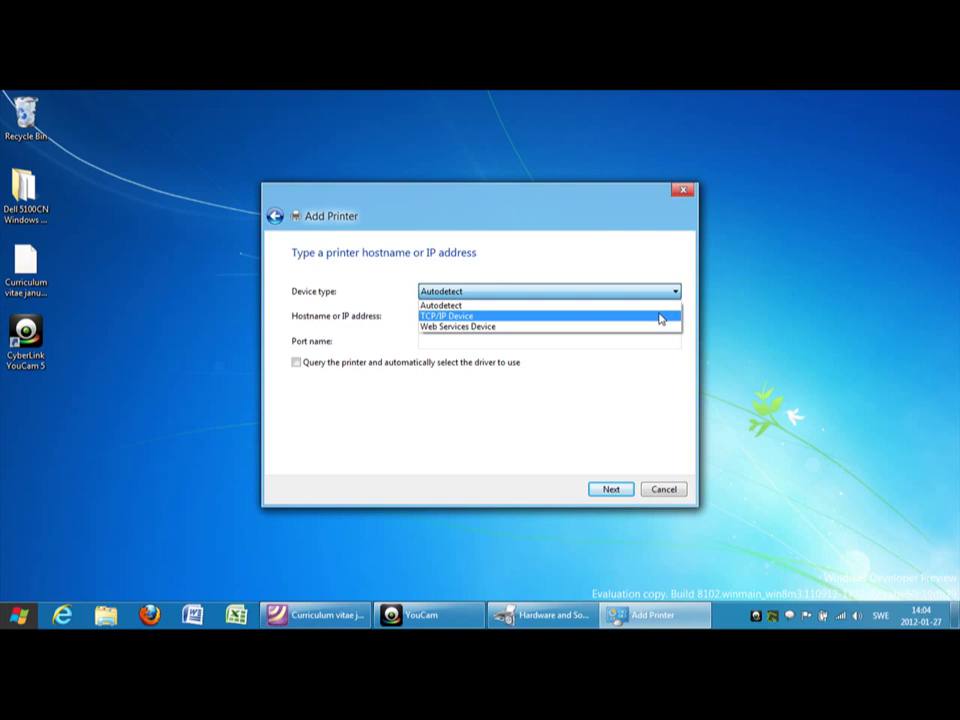
left_click(660, 316)
left_click(492, 323)
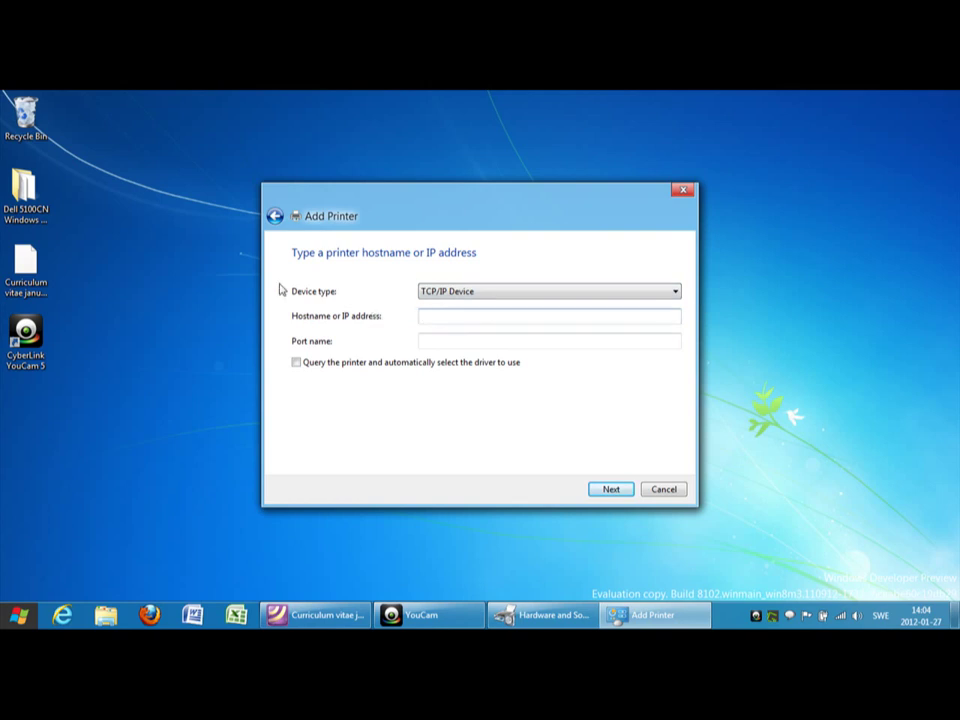
type("192.168.1.100")
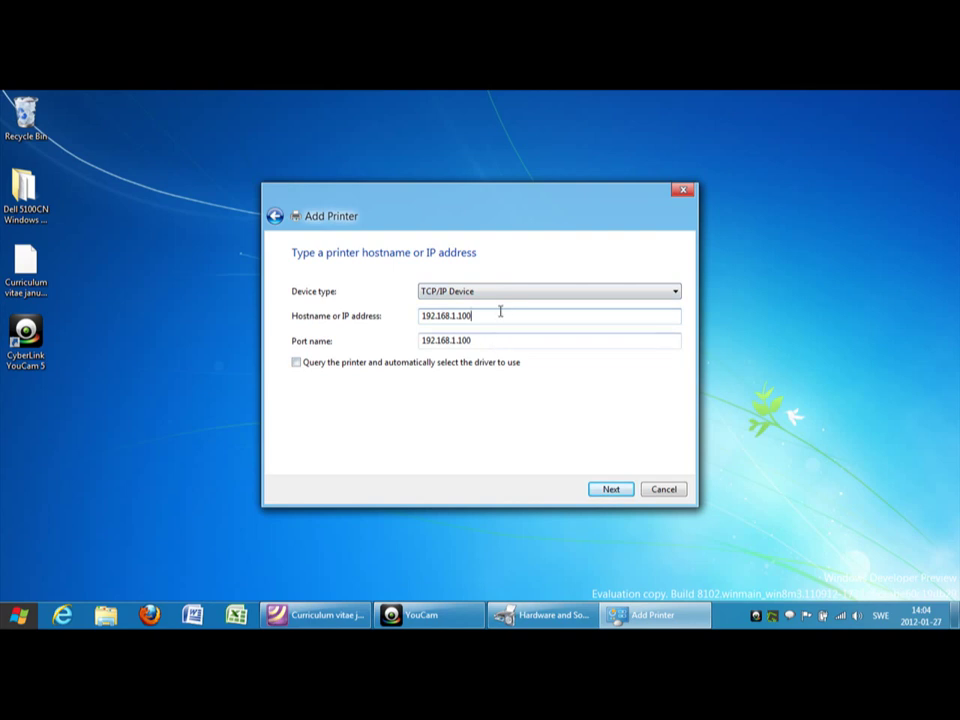
Check the printer's status page at 192.168.1.100 in Internet Explorer, dismiss the search provider notification, and return to the Add Printer wizard.
left_click_drag(499, 314, 353, 315)
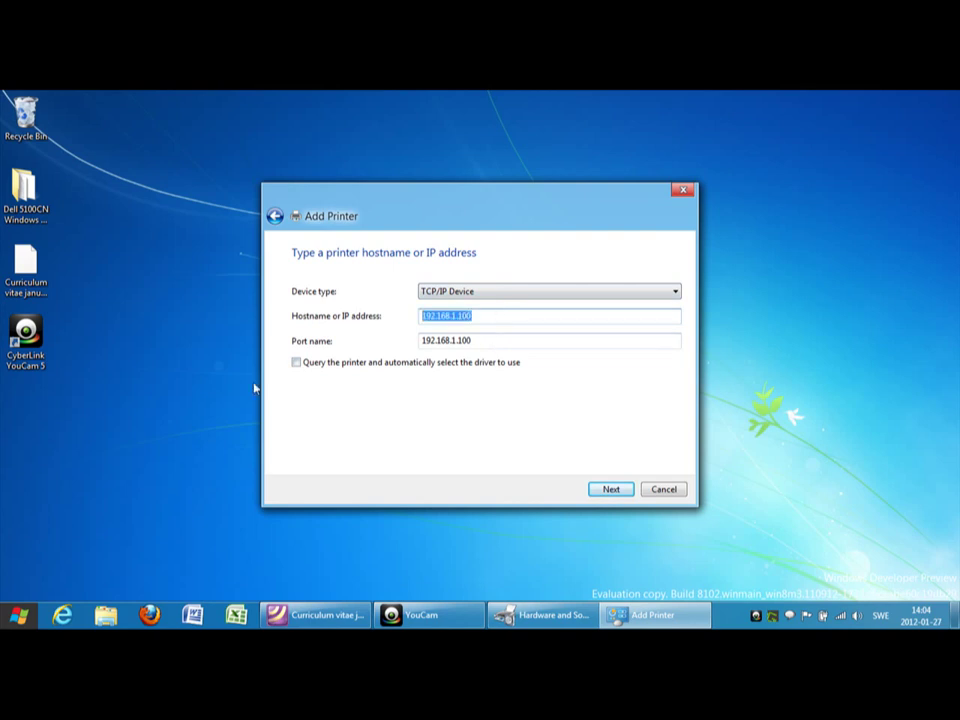
left_click(68, 617)
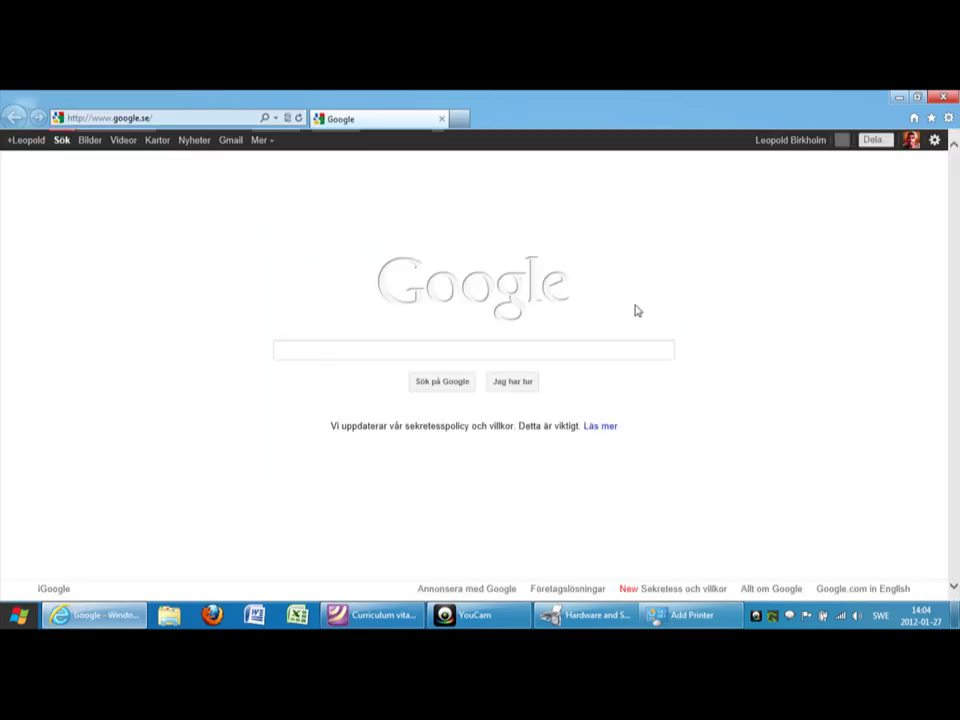
left_click(169, 119)
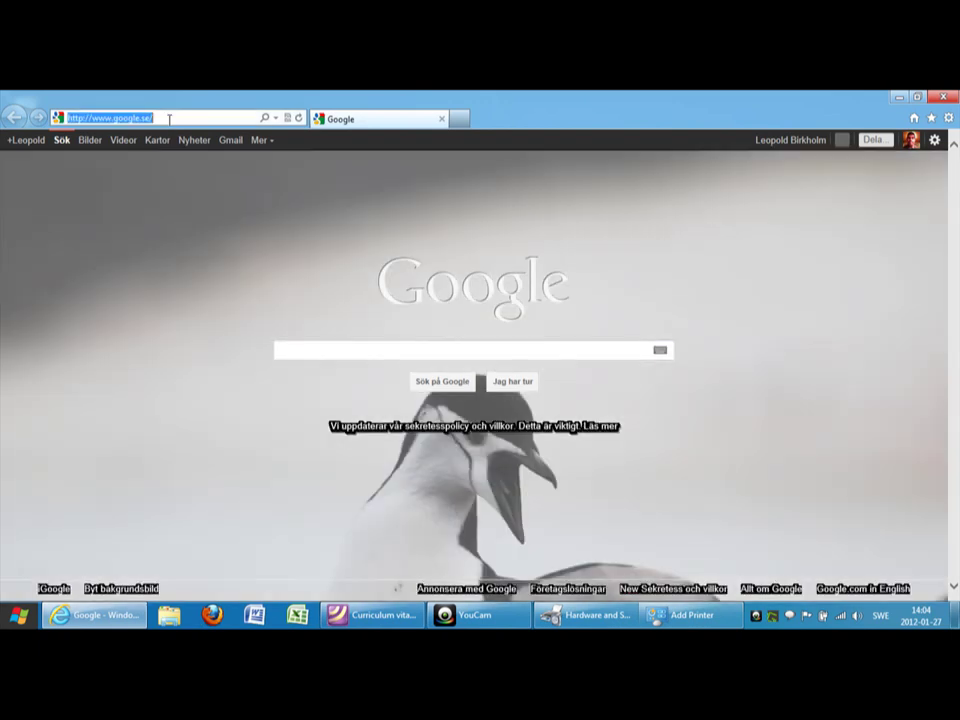
type("192.168.1.100")
key("Return")
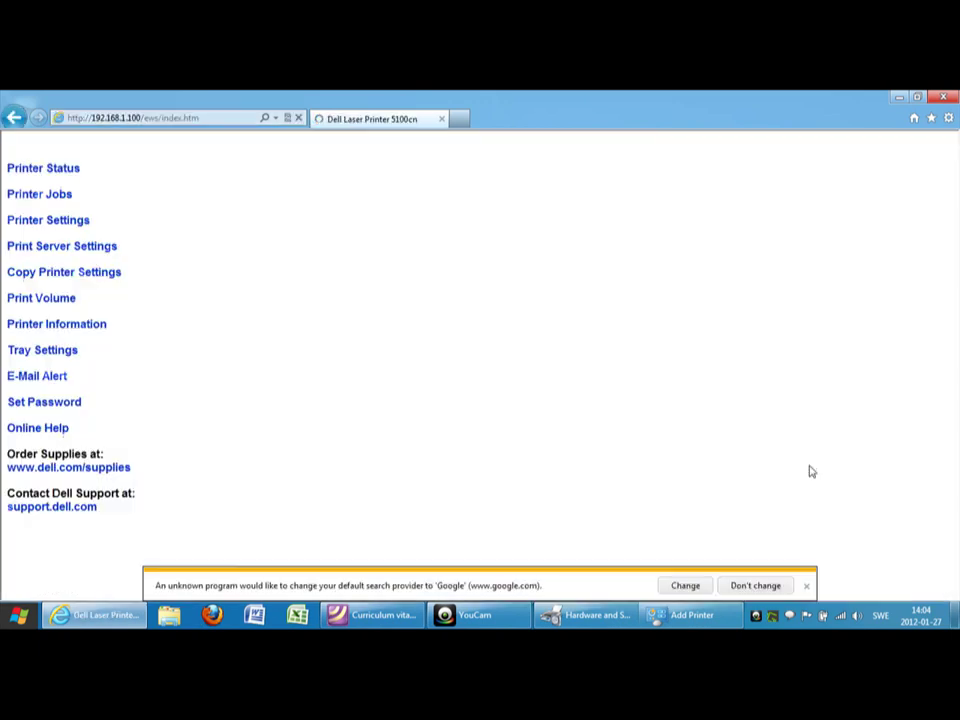
left_click(805, 587)
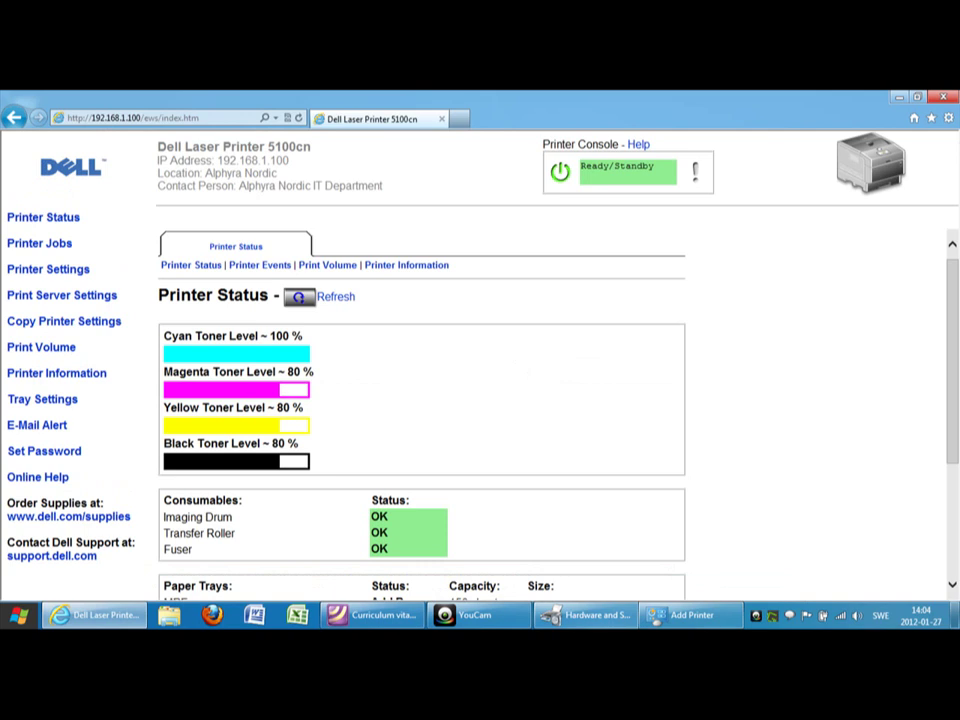
key("alt+Tab")
key("alt+Tab")
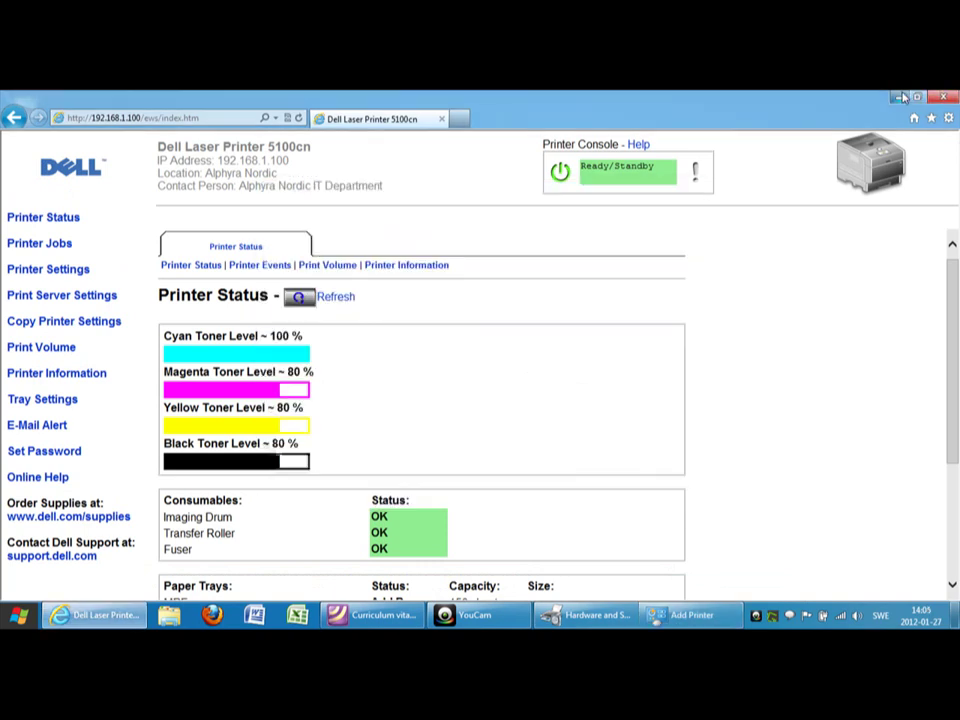
left_click(899, 97)
Set the port name to Dell 5100CND and proceed to the printer driver selection.
key("Tab")
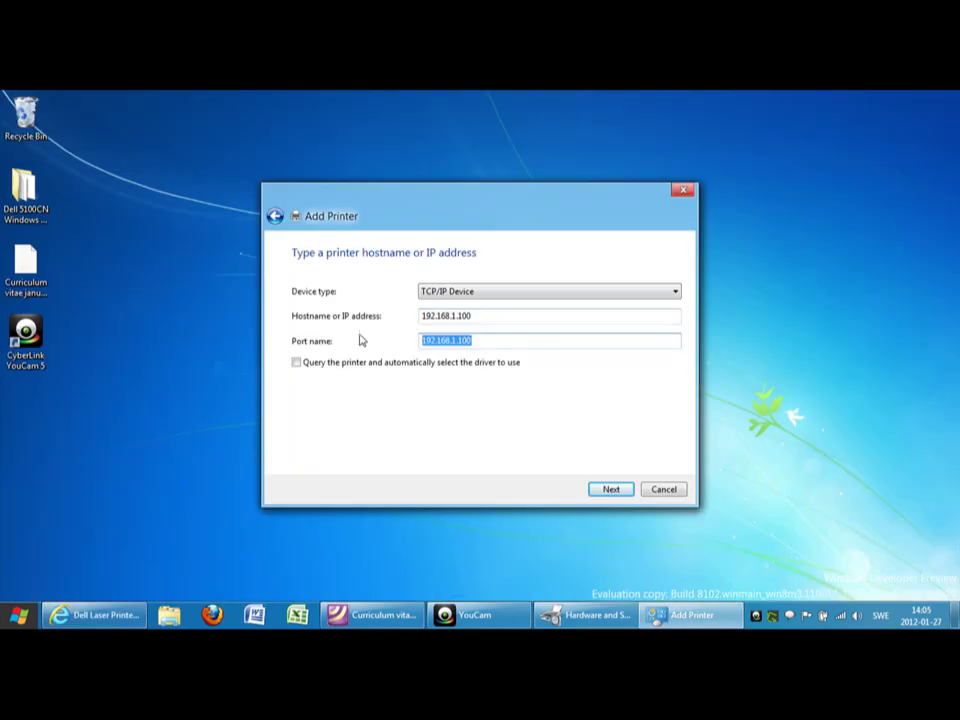
type("Dell")
type("5100CND")
left_click(617, 492)
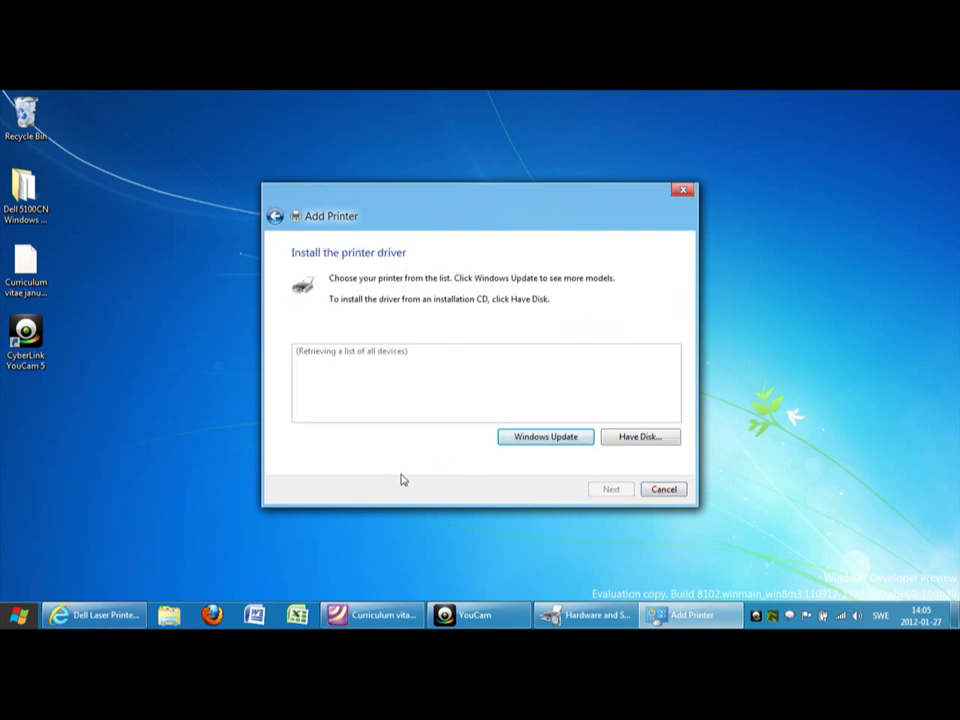
Load the driver from disk, using dlxcrzi in Dell 5100CN Windows 7 64-bit > Win_x64 > PCL > English on the desktop.
left_click(638, 437)
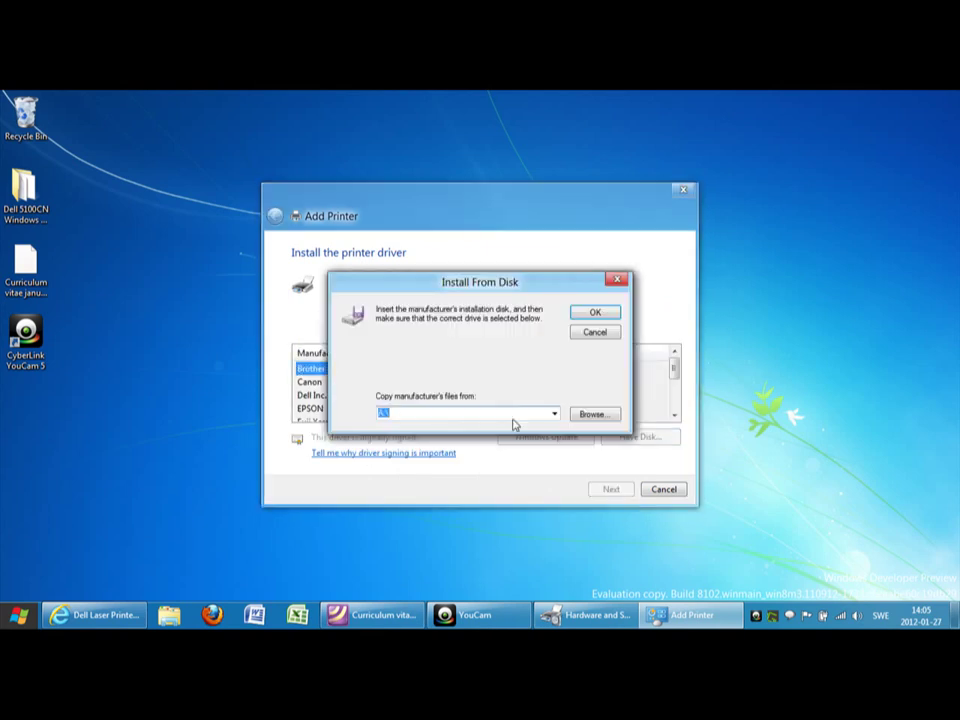
left_click(594, 415)
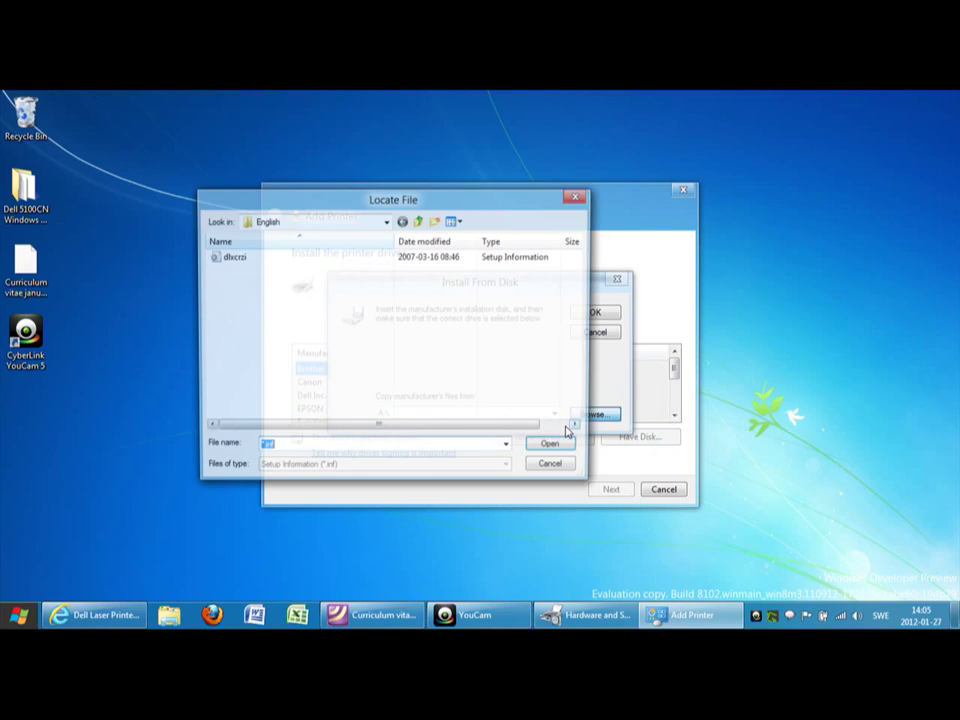
left_click(386, 221)
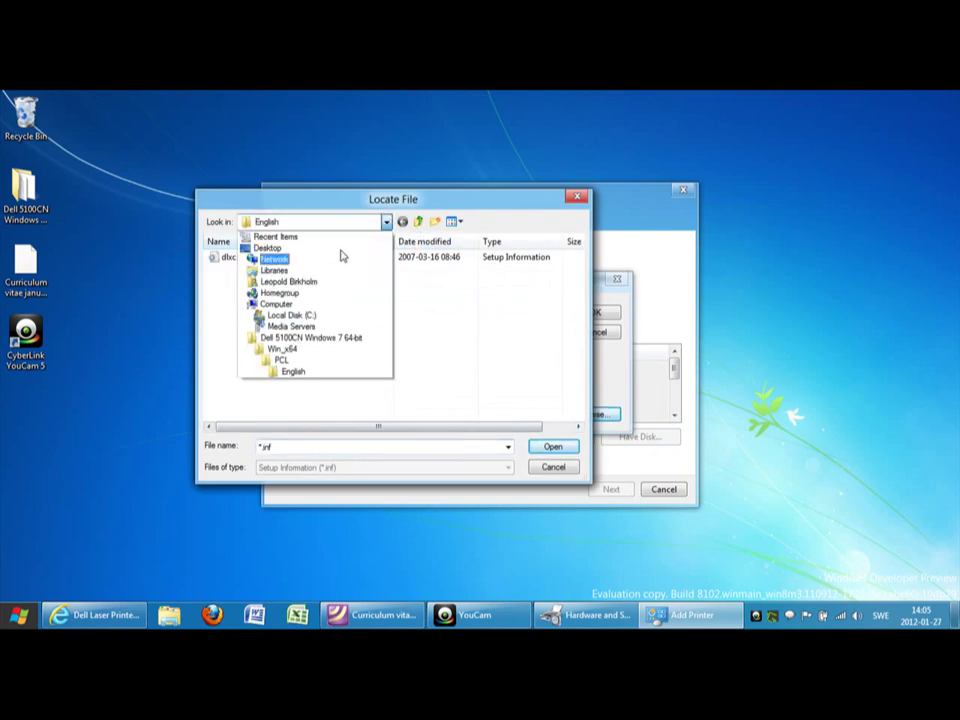
left_click(340, 248)
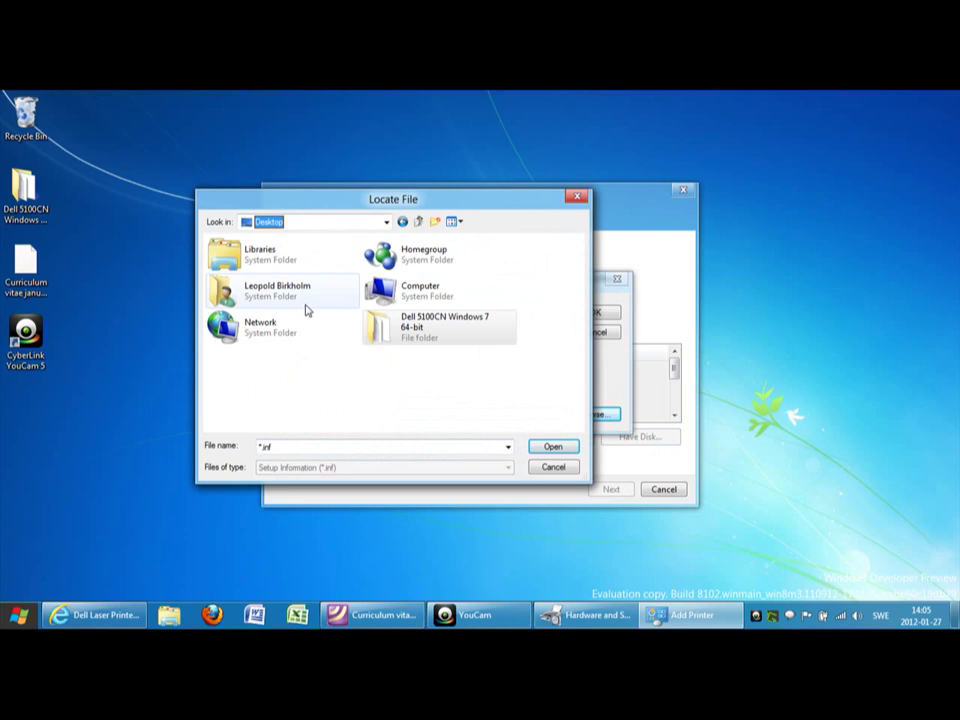
double_click(441, 335)
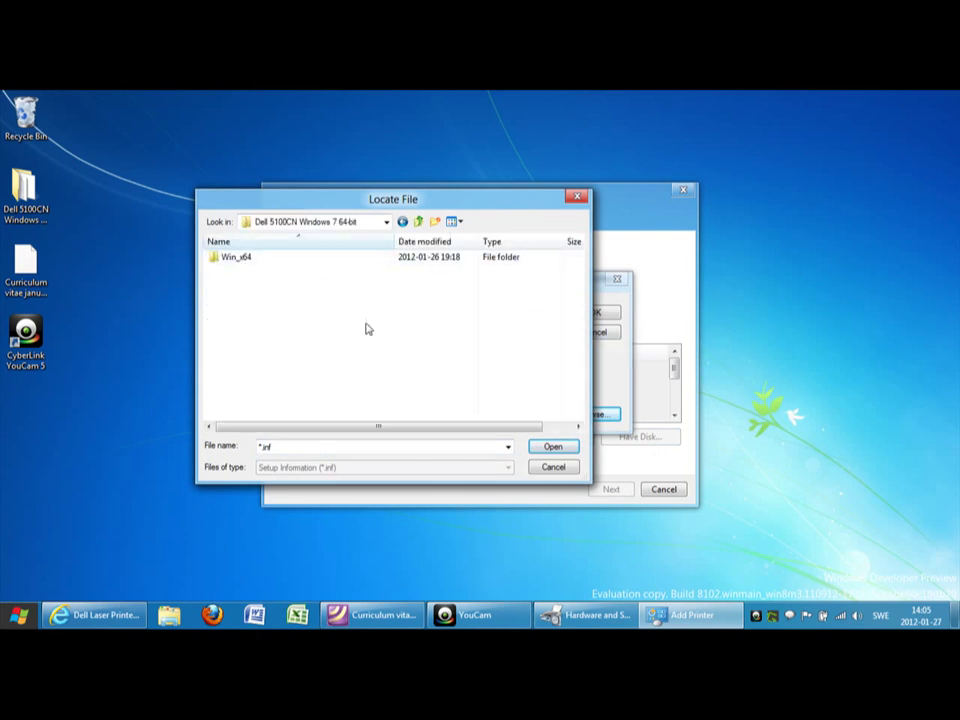
double_click(240, 262)
double_click(240, 260)
double_click(240, 257)
double_click(241, 259)
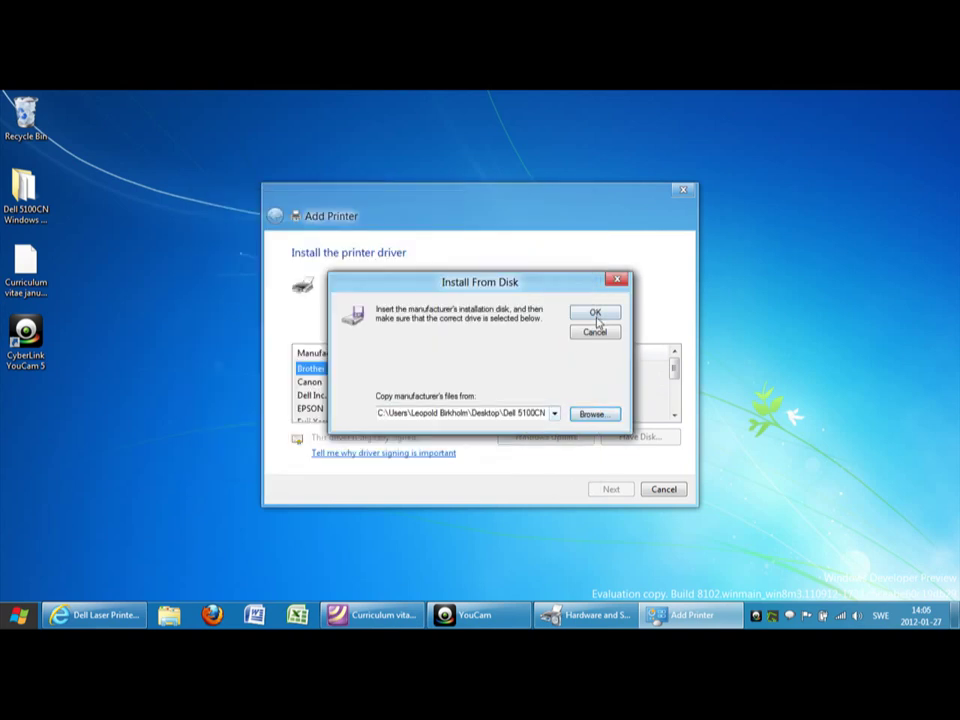
left_click(596, 316)
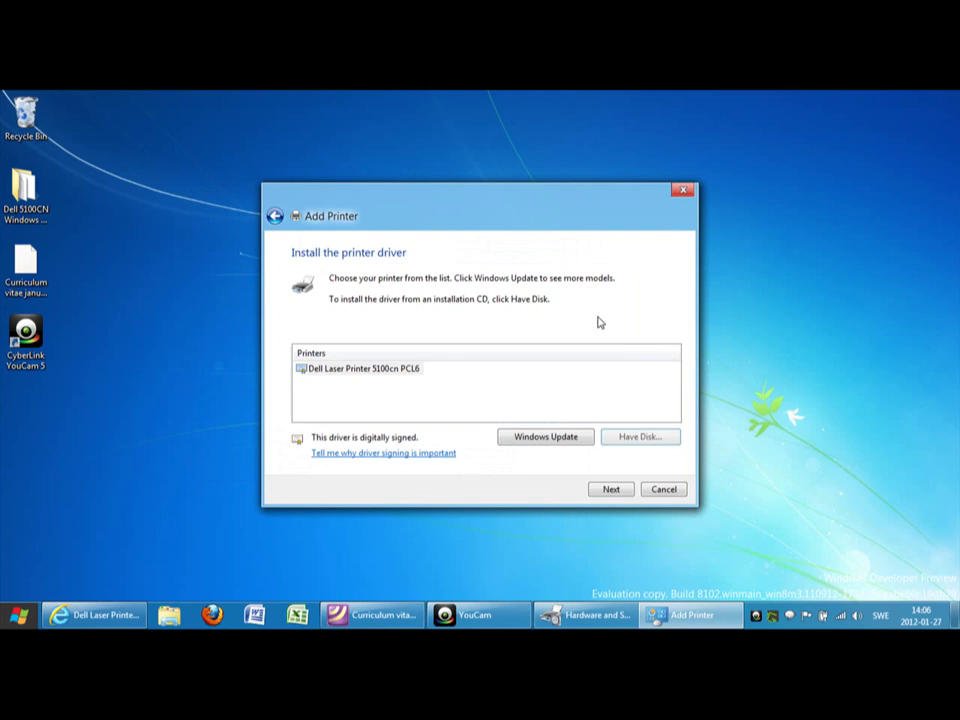
Select the Dell Laser Printer 5100cn PCL6 driver and choose to replace the current driver.
left_click(407, 372)
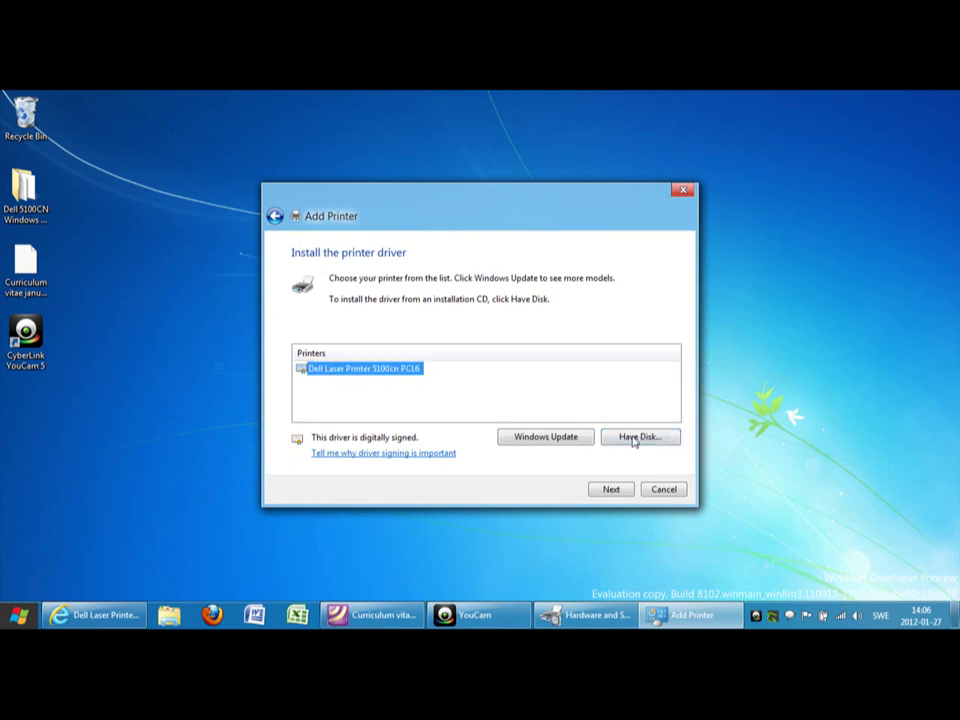
left_click(611, 489)
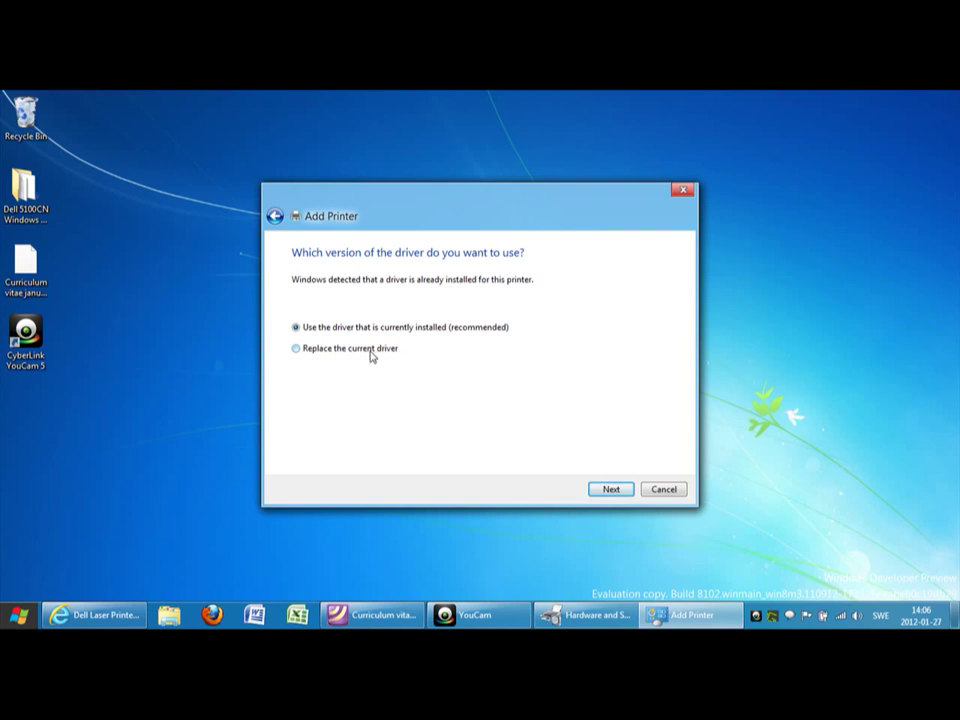
left_click(370, 350)
left_click(608, 491)
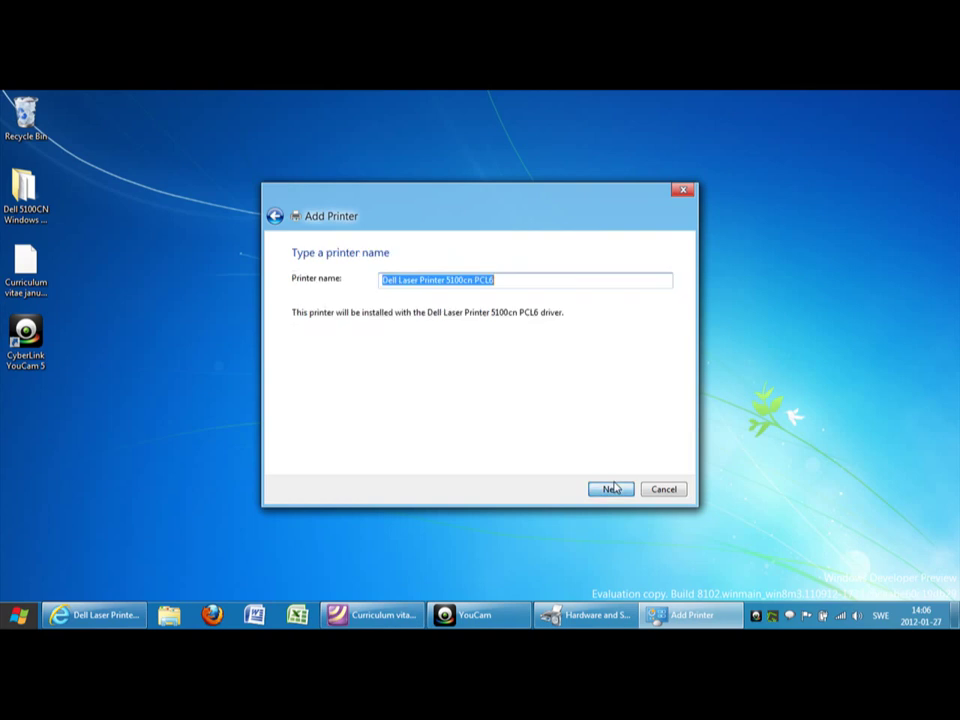
Name the printer Dell Laser Printer 5100cnd and finish adding it without sharing it.
left_click(488, 280)
left_click_drag(509, 282, 476, 284)
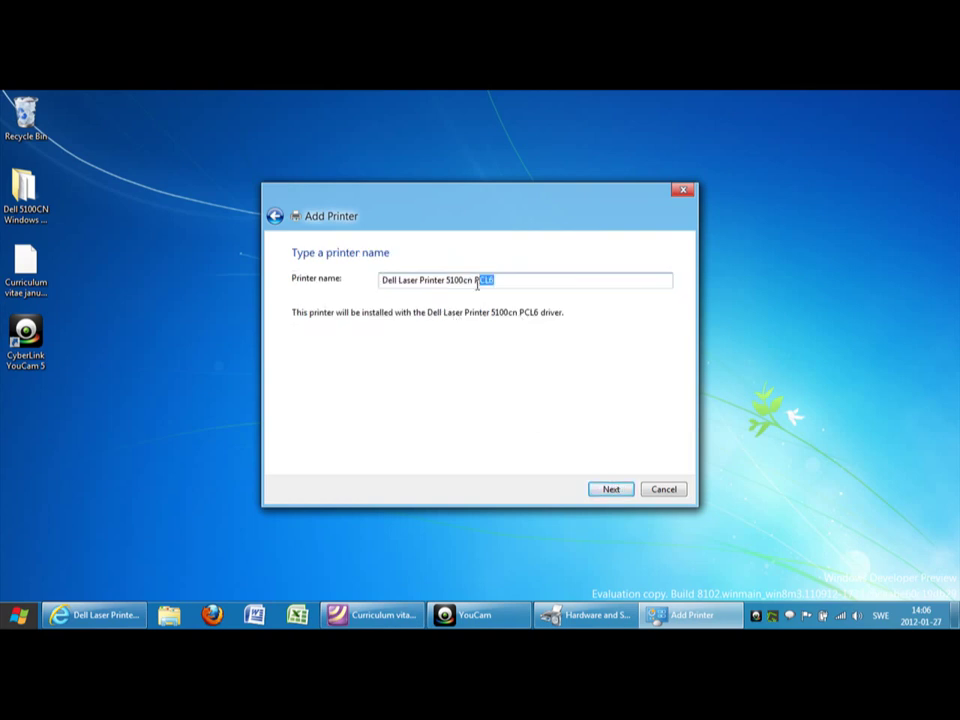
key("BackSpace")
left_click(611, 491)
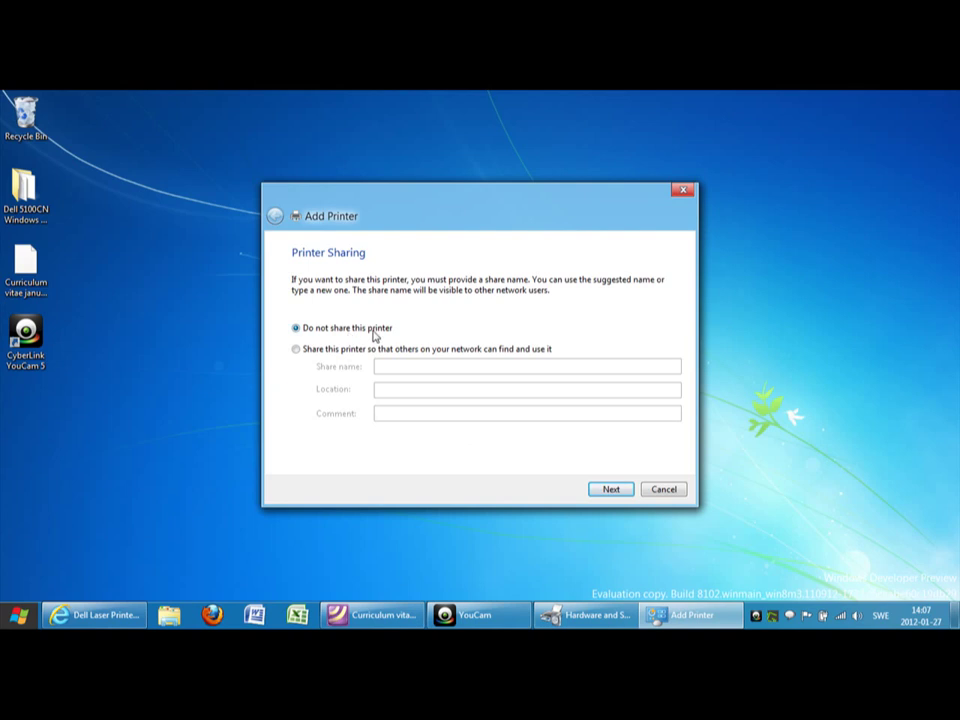
left_click(615, 490)
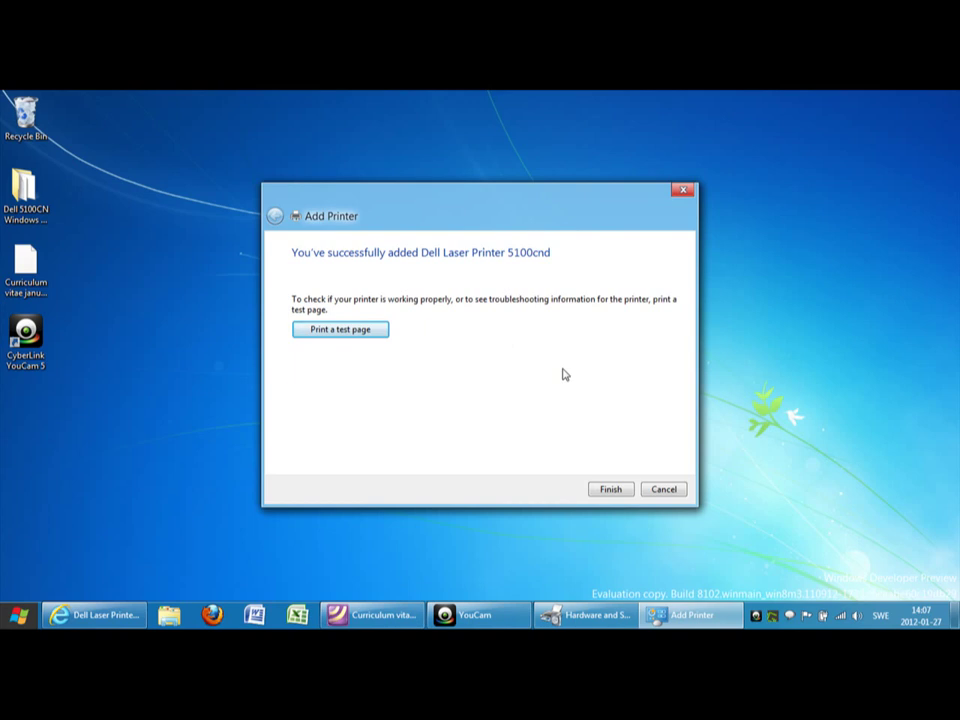
left_click(612, 490)
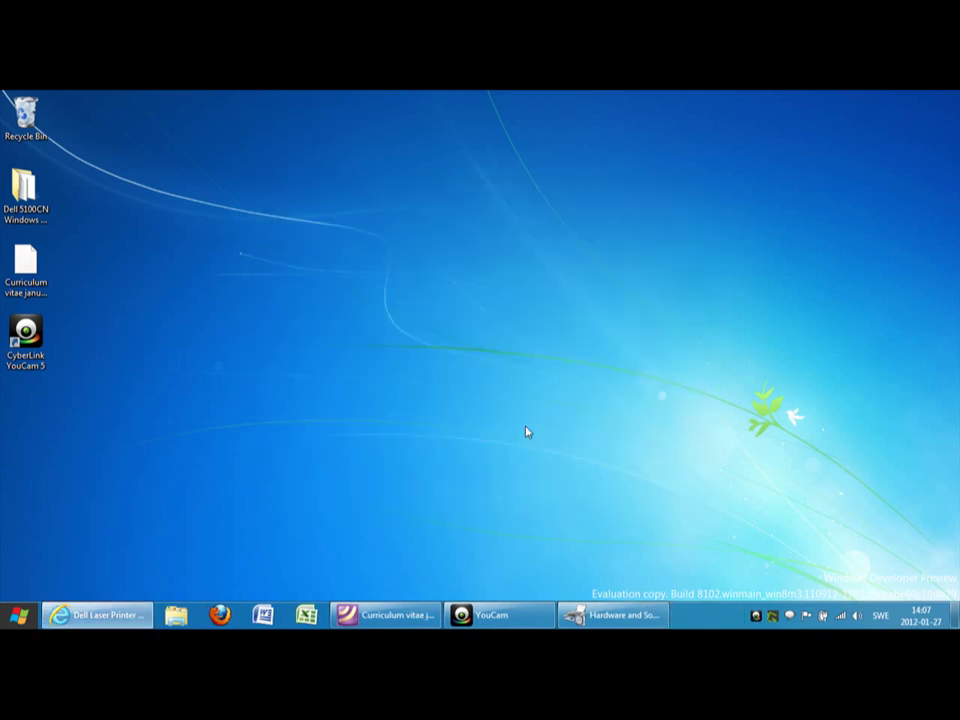
Check the installed printers listed under Devices and Printers in the Hardware and Sound settings.
left_click(584, 616)
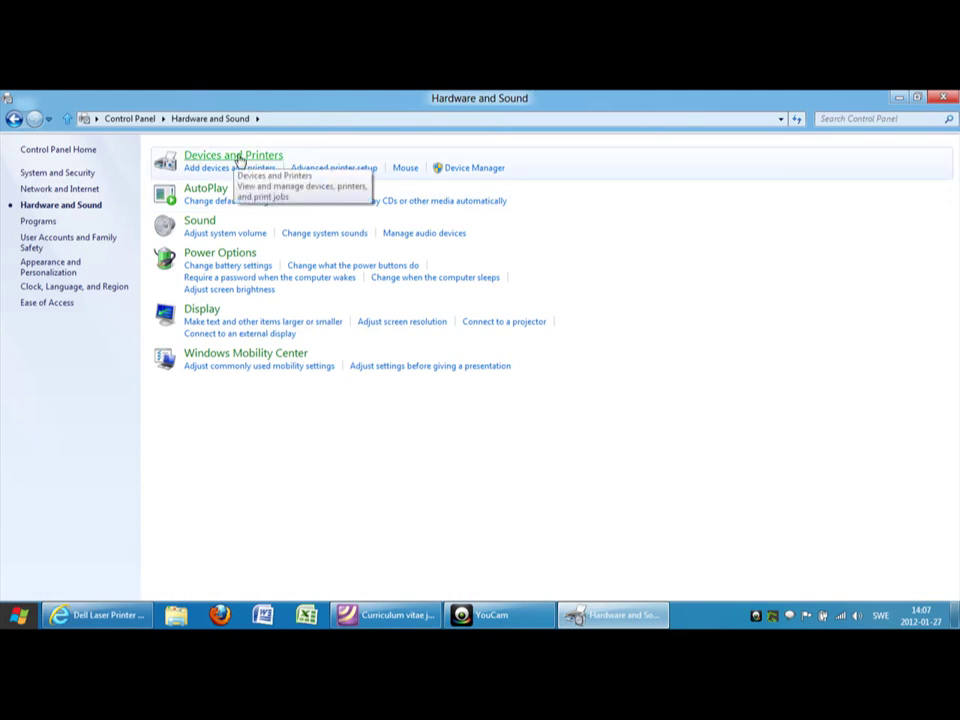
left_click(240, 157)
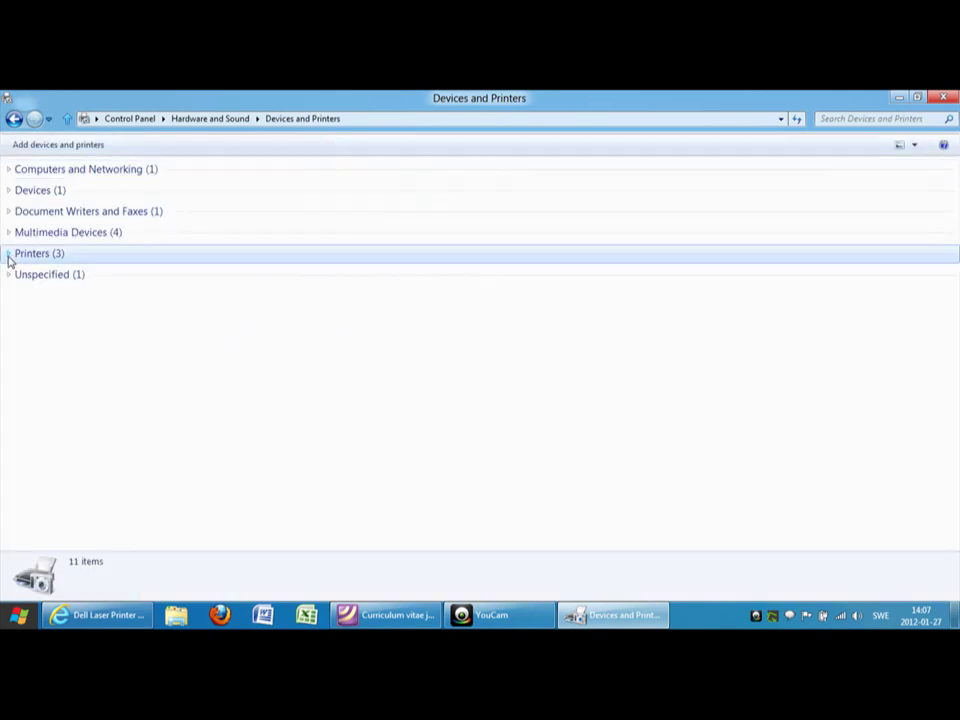
left_click(9, 257)
left_click(9, 257)
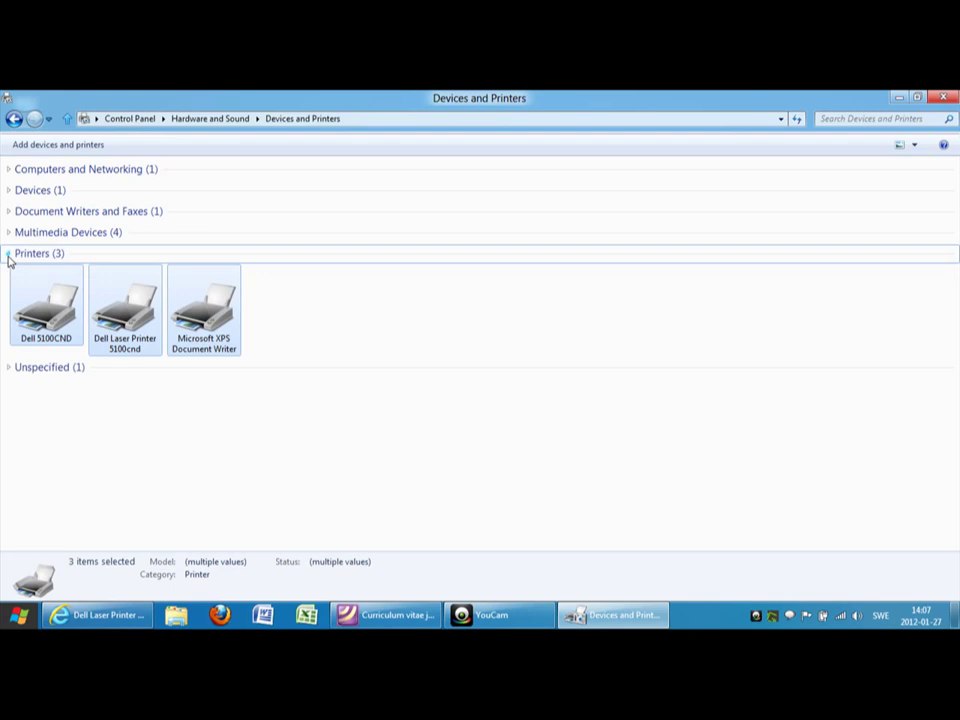
left_click(128, 409)
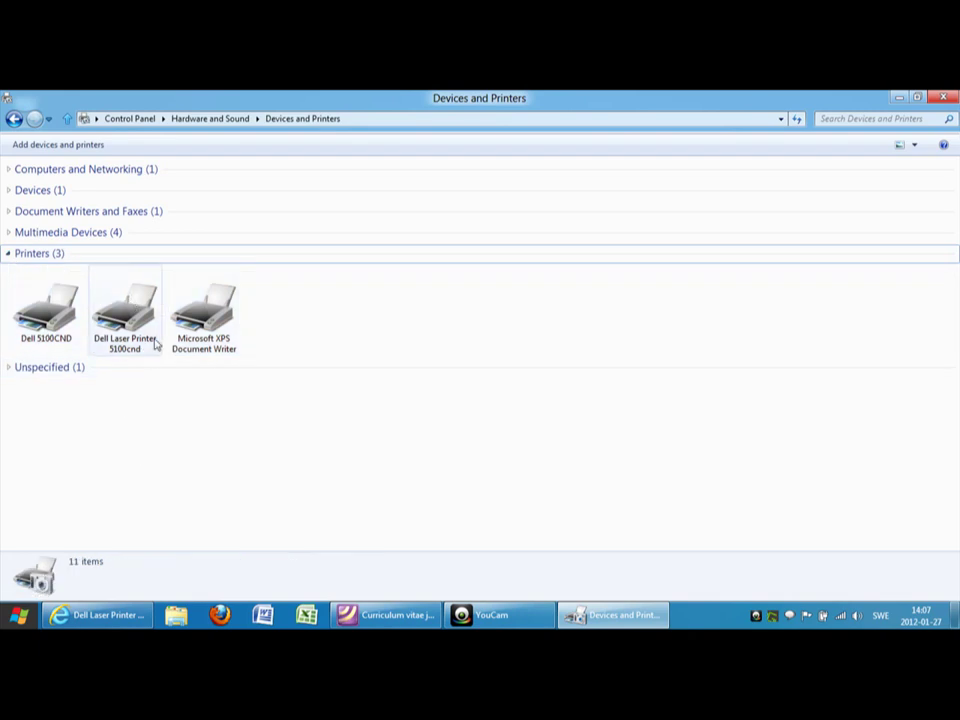
left_click(13, 257)
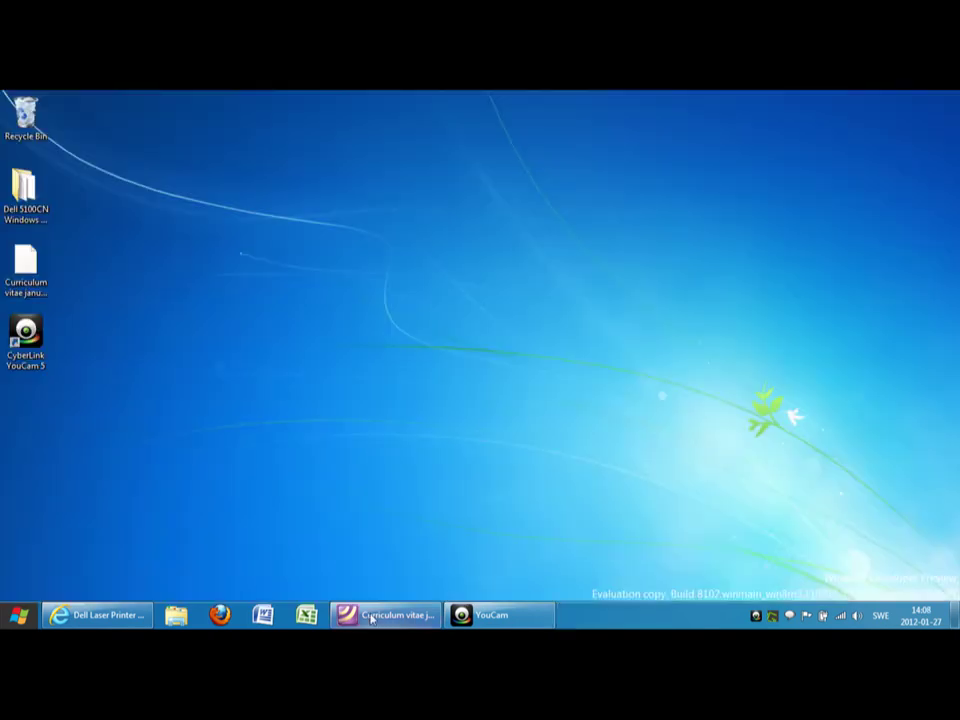
Switch to Curriculum vitae januari 2012.pdf in Foxit Phantom and choose Dell Laser Printer 5100cnd as its printer.
left_click(371, 617)
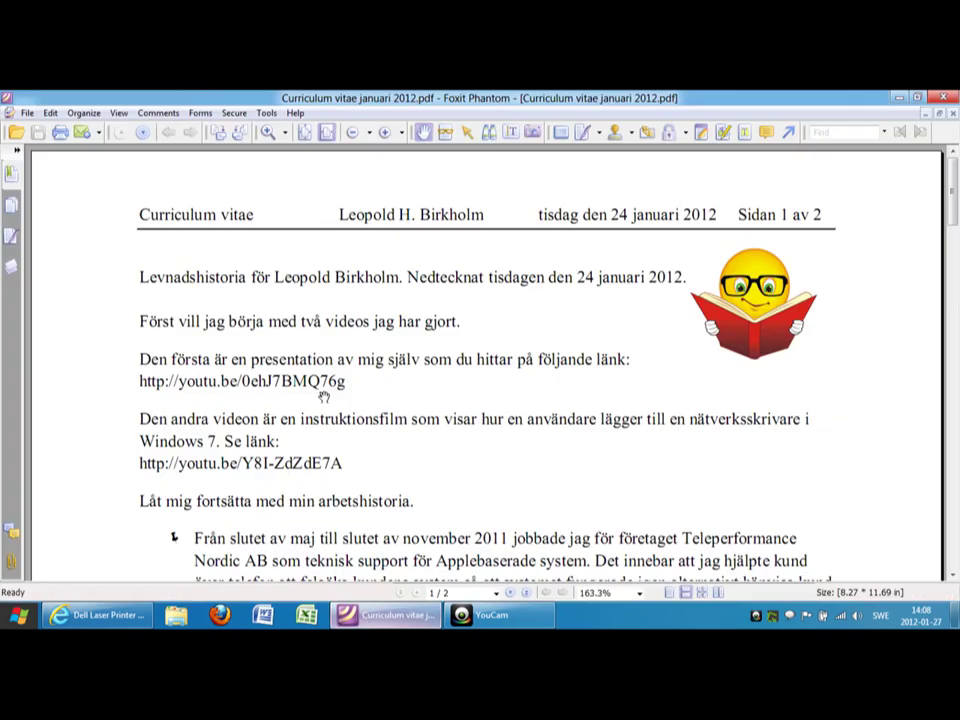
left_click(60, 133)
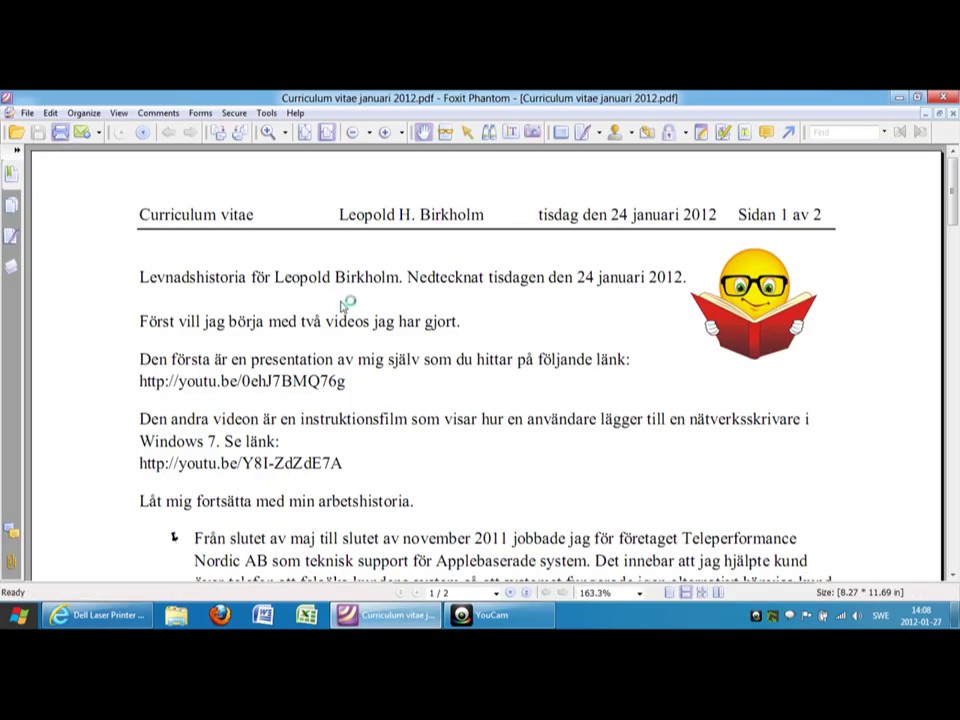
left_click(490, 183)
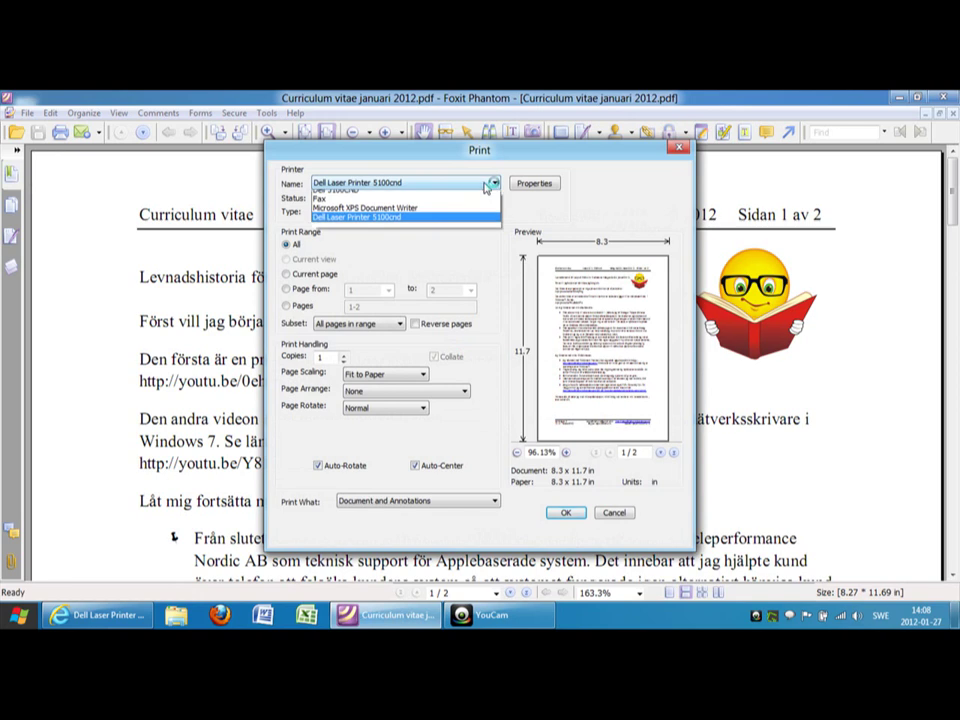
left_click(483, 215)
Set duplex to Flip on Long Edge in the printer properties and print all pages of the document.
left_click(535, 183)
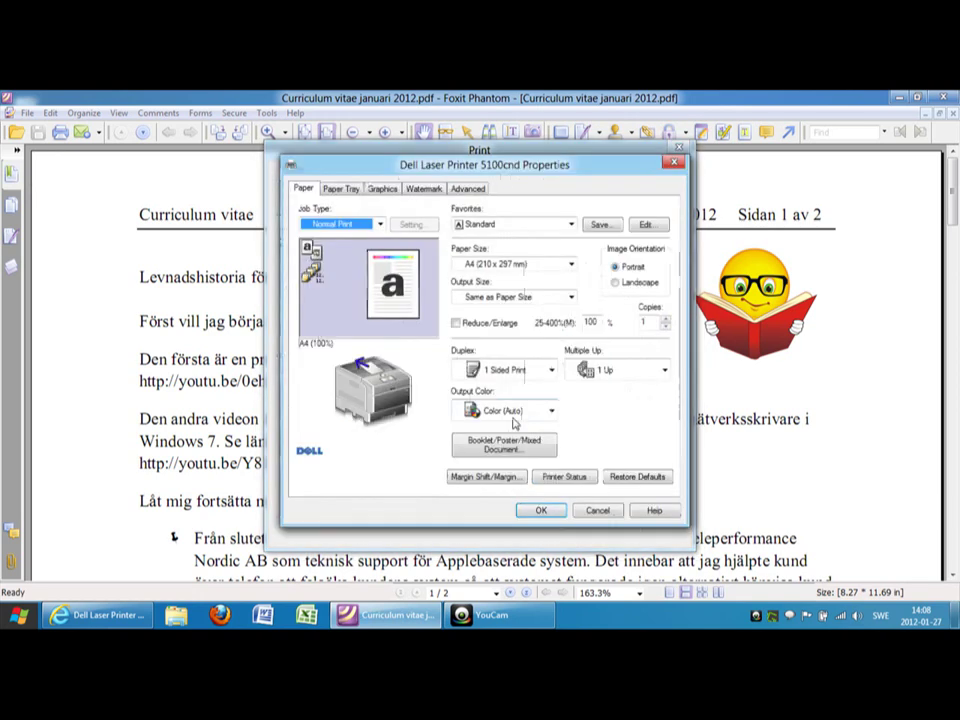
left_click(548, 371)
left_click(500, 426)
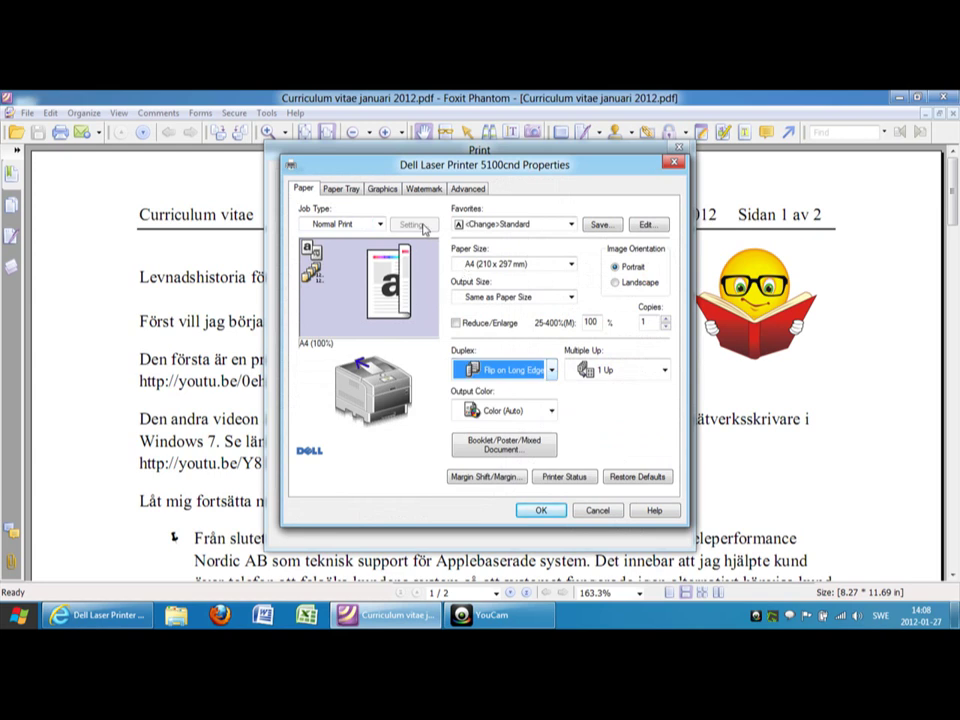
left_click(382, 188)
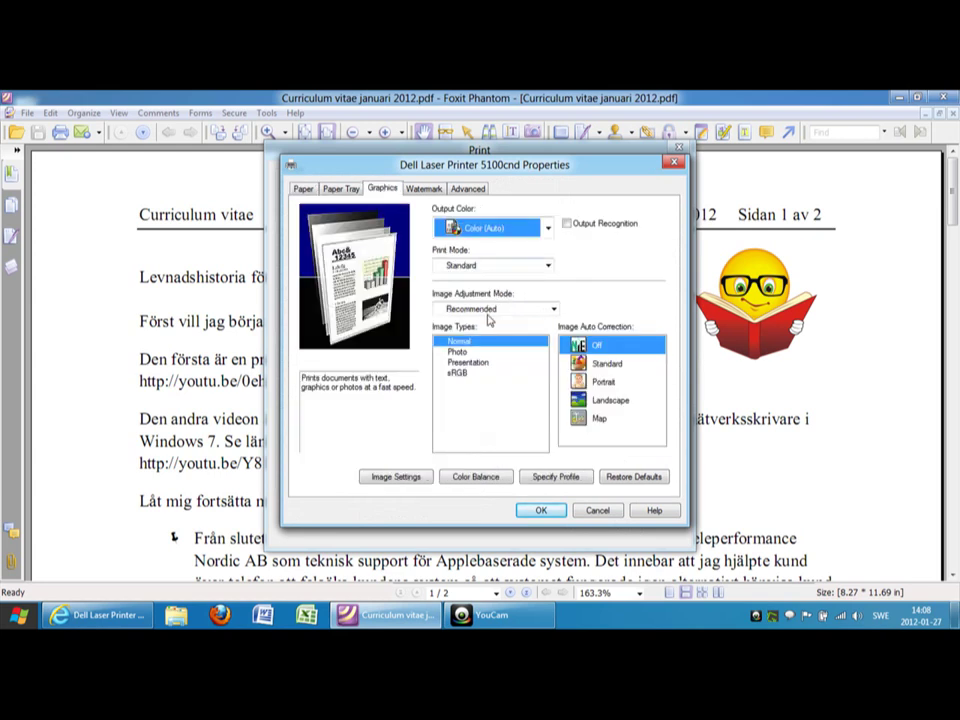
left_click(540, 510)
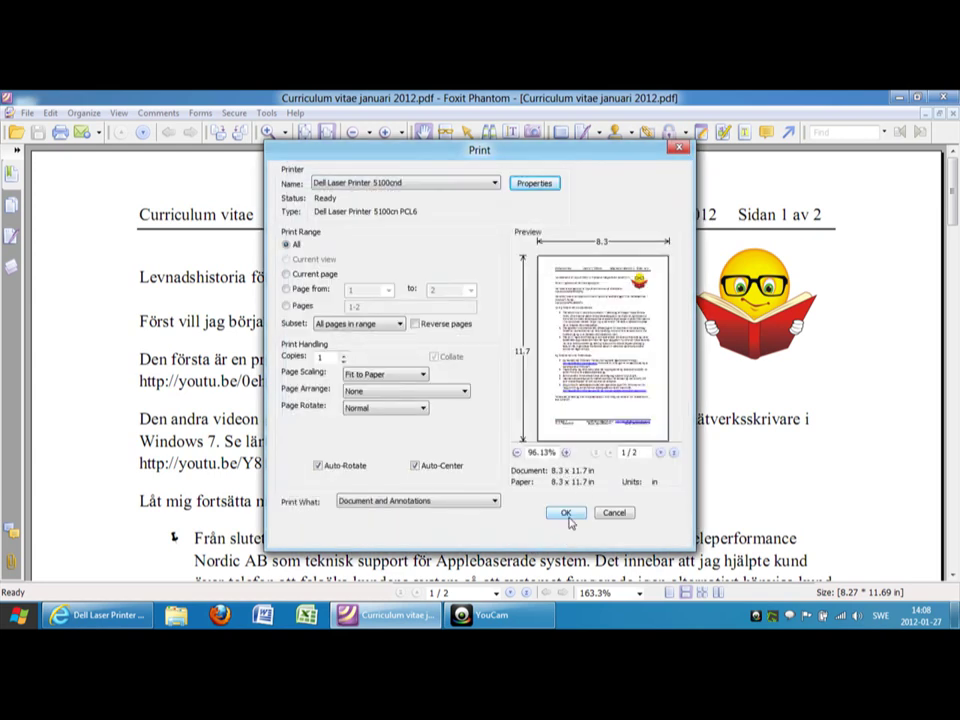
left_click(566, 516)
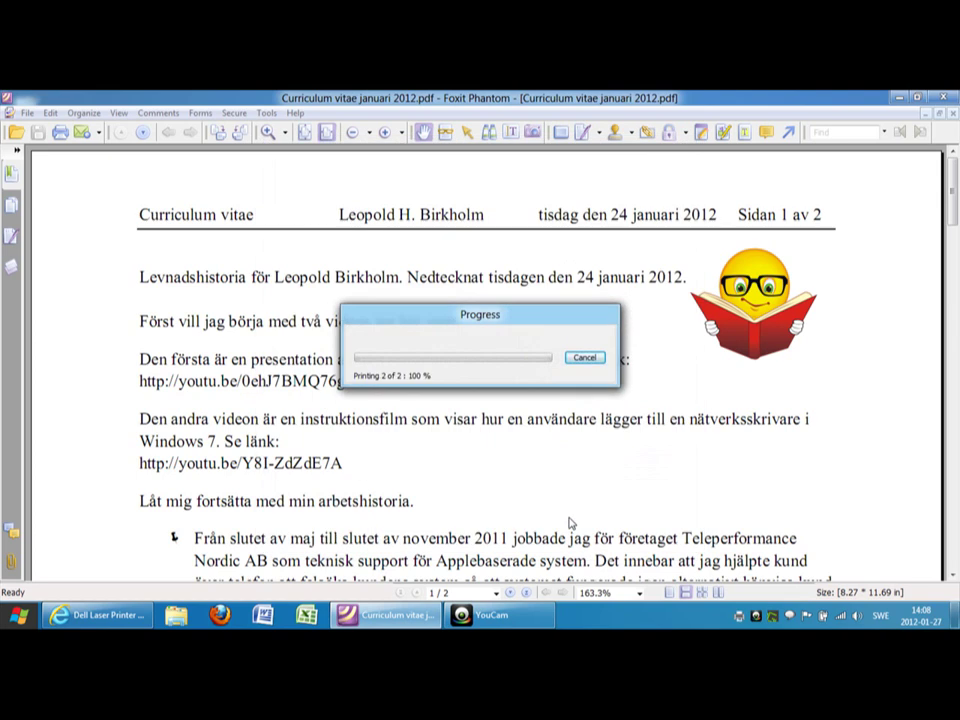
left_click(436, 614)
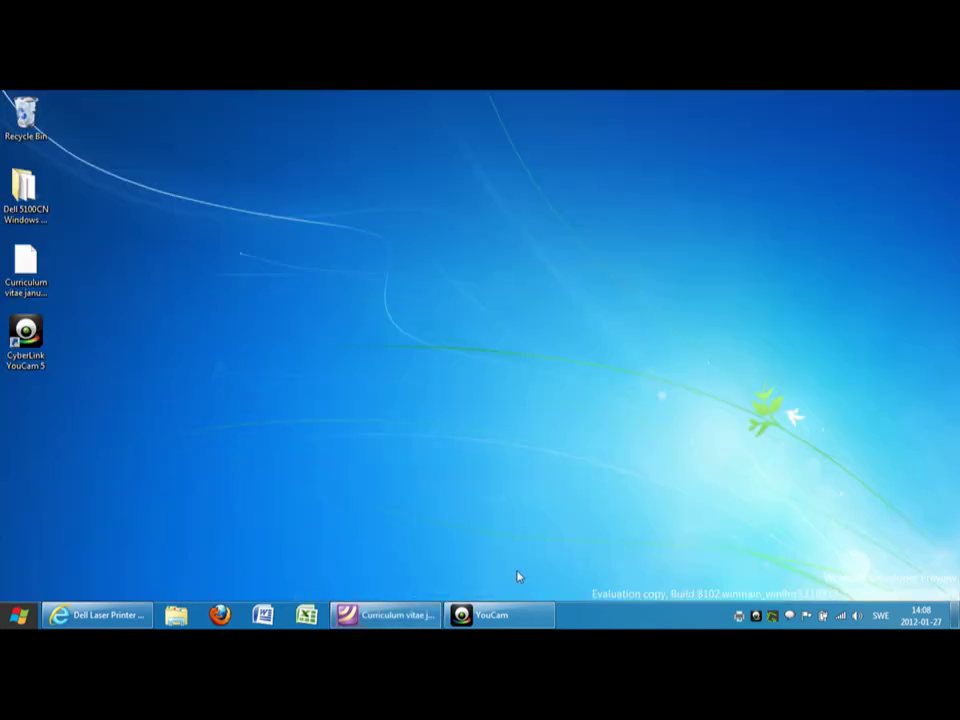
left_click(497, 616)
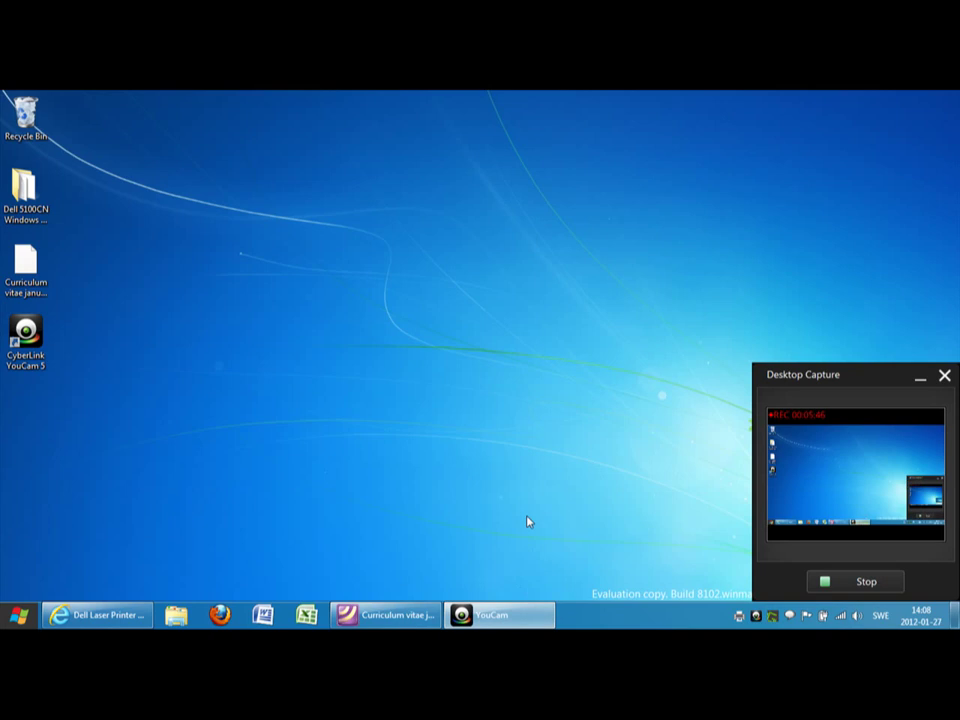